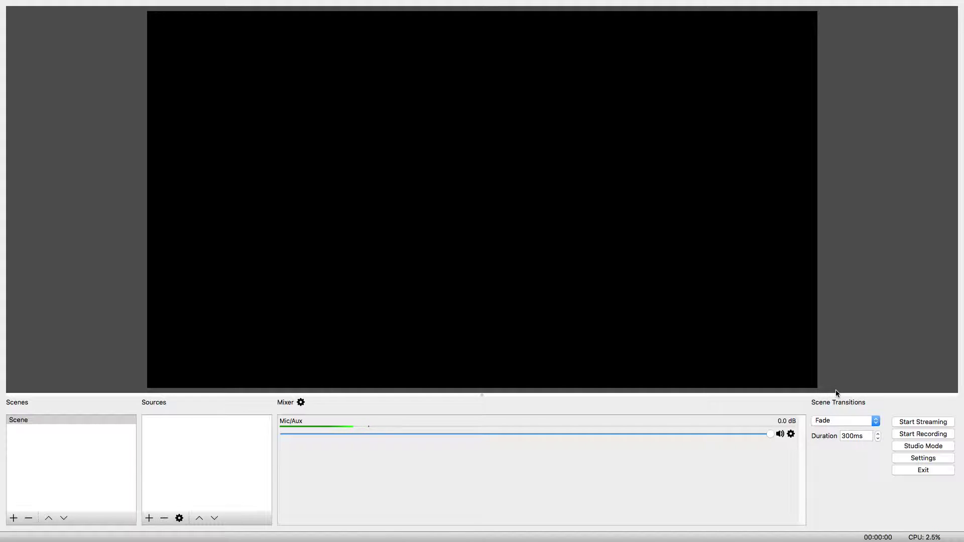
Show the Output settings page with its 2500/160 bitrates, recording path and flv format
click(909, 462)
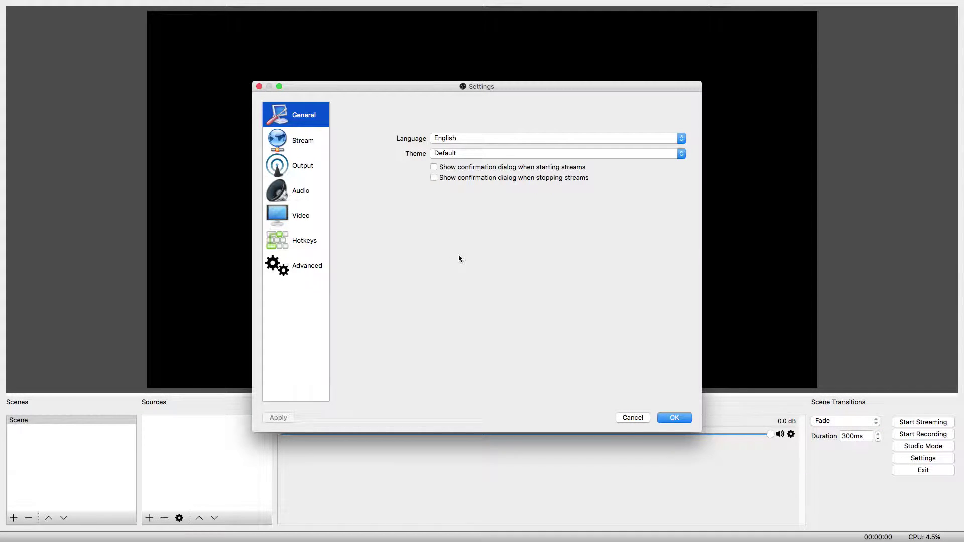
click(298, 169)
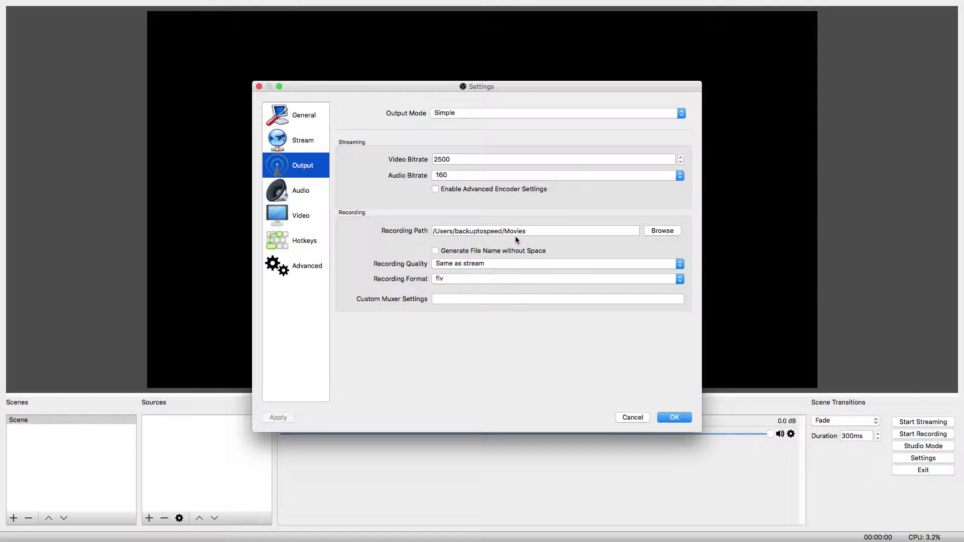
Change the Recording Path from Movies to the Desktop folder
click(660, 230)
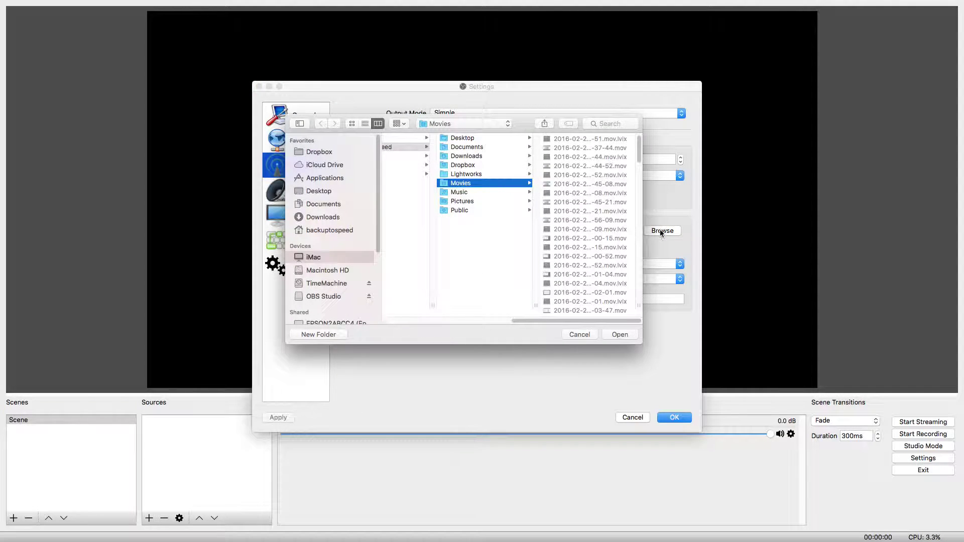
click(316, 191)
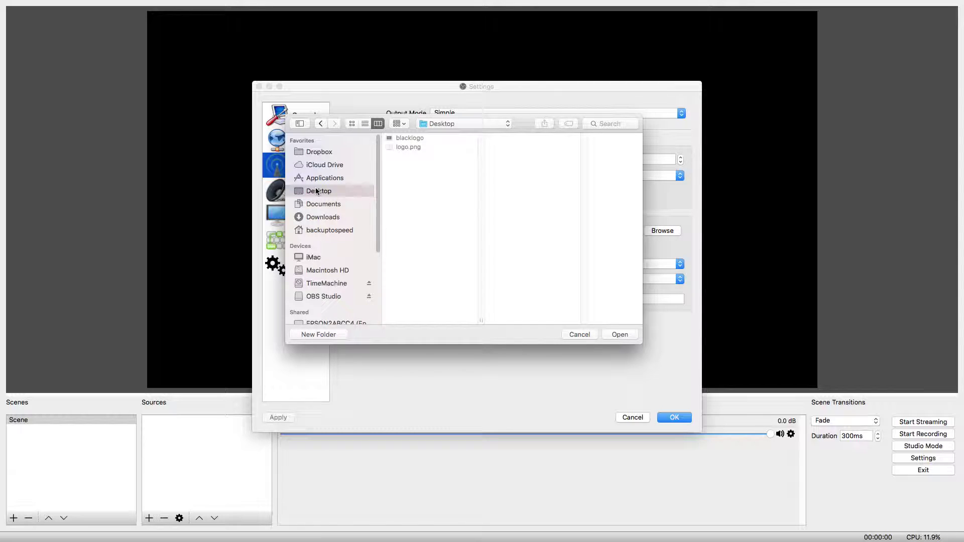
click(616, 334)
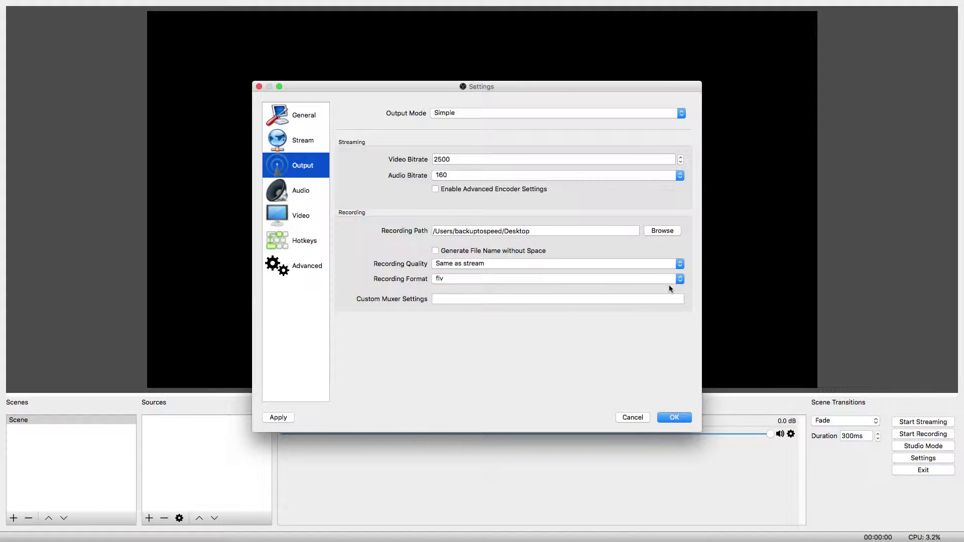
Switch the Recording Format from flv to mp4
click(680, 279)
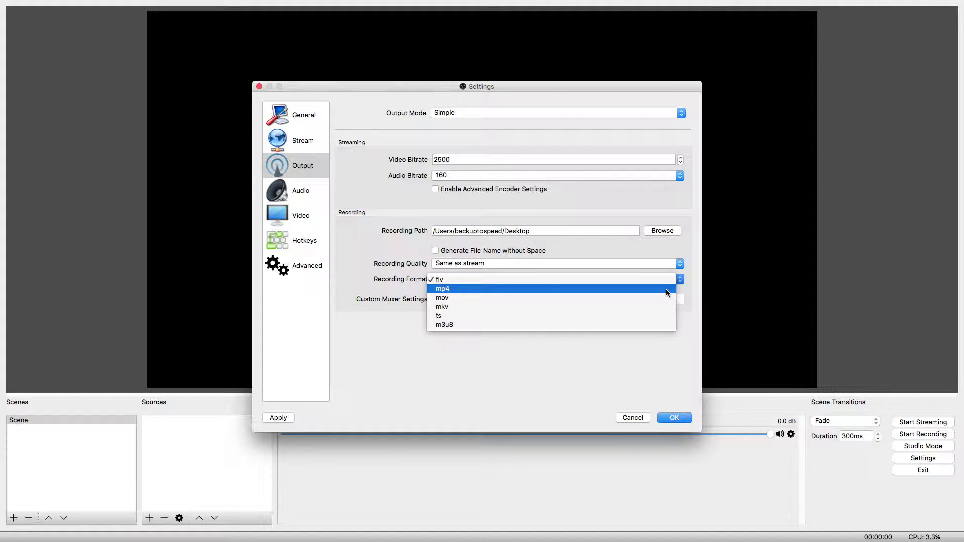
click(665, 289)
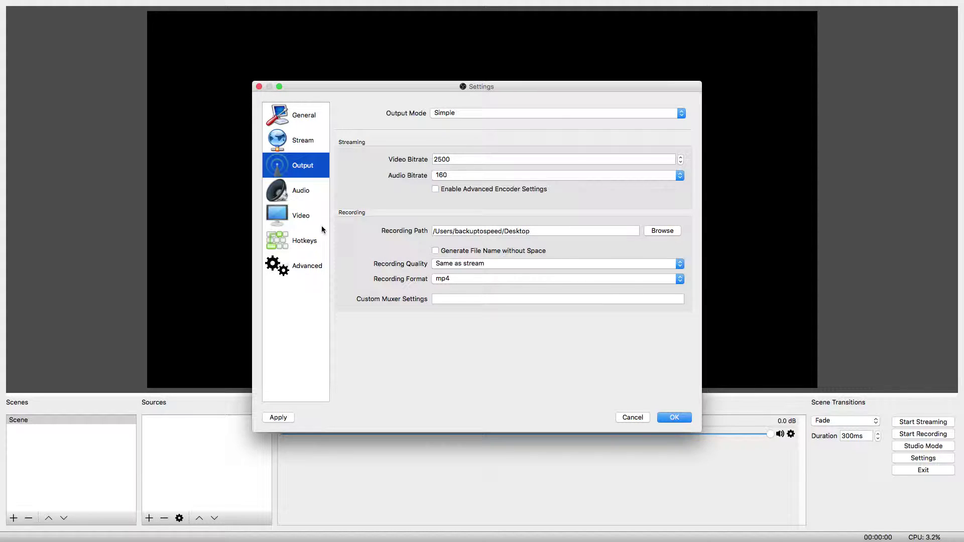
On the Video page, change Output (Scaled) Resolution from 1280x720 to 1920x1080
click(295, 222)
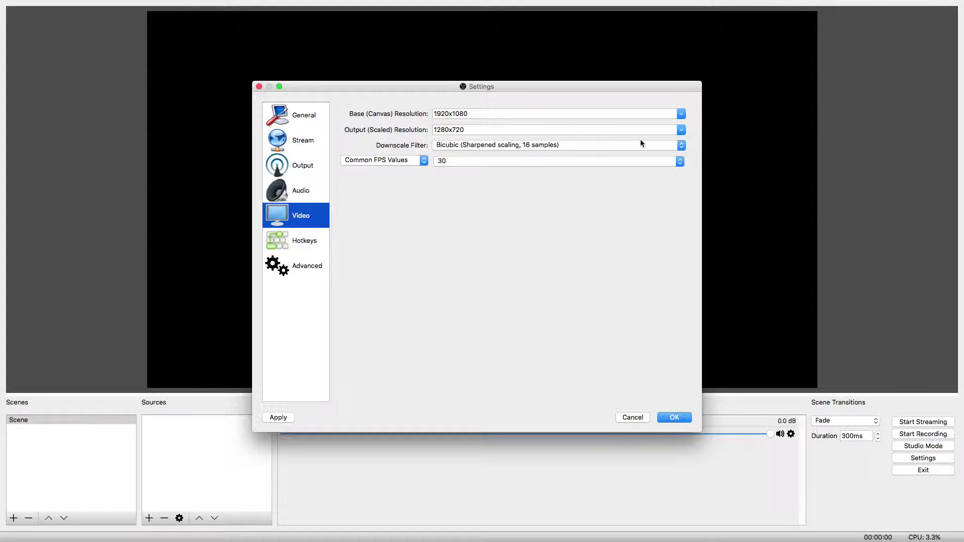
click(682, 132)
click(682, 132)
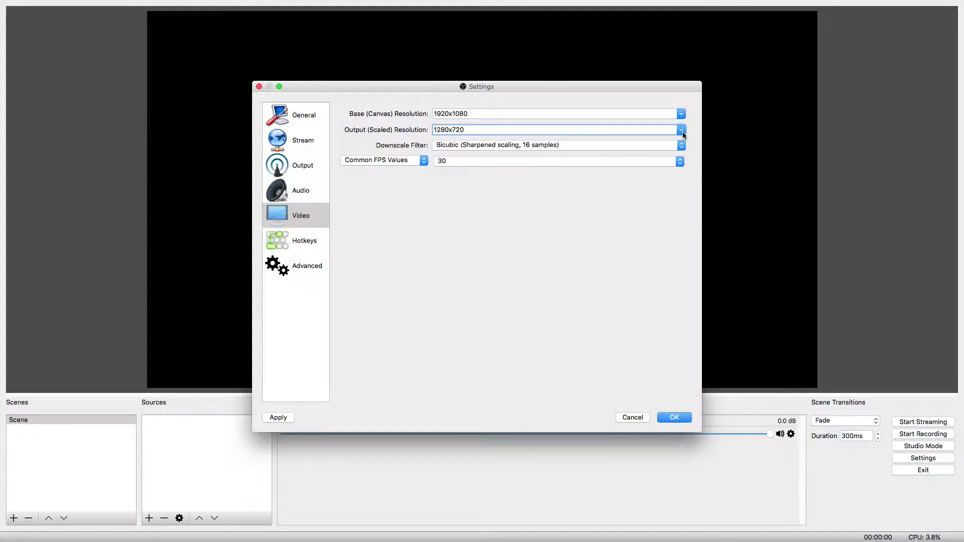
click(670, 134)
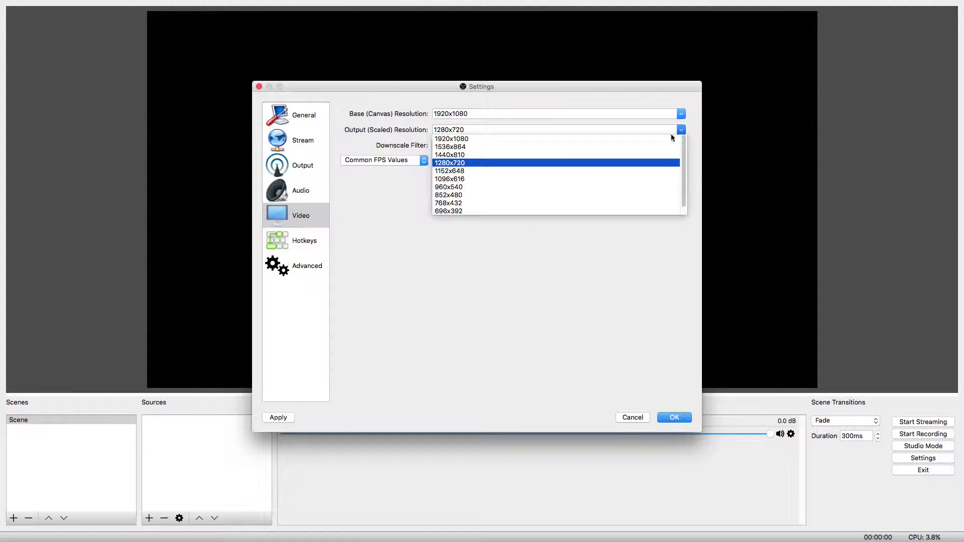
click(626, 139)
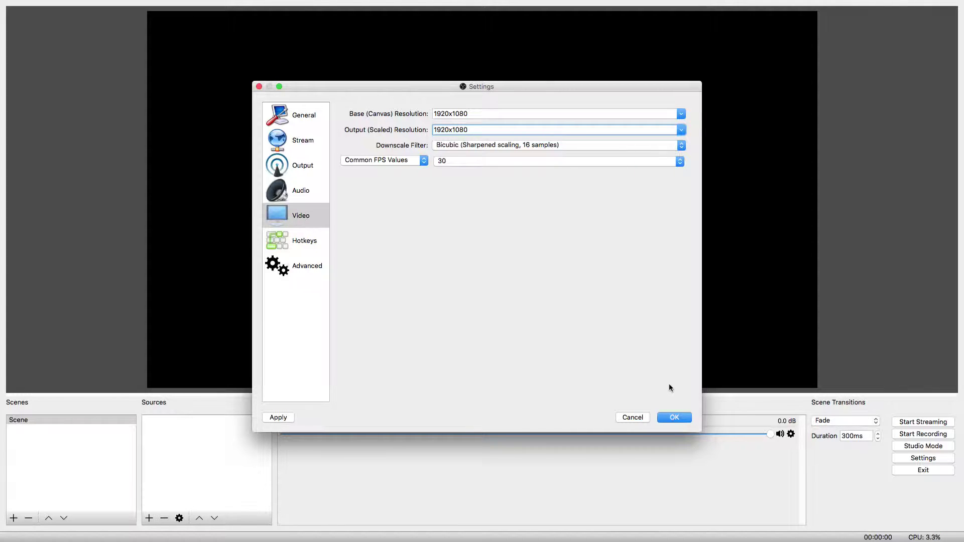
Confirm the new Output and Video settings with OK and close the Settings dialog
click(674, 417)
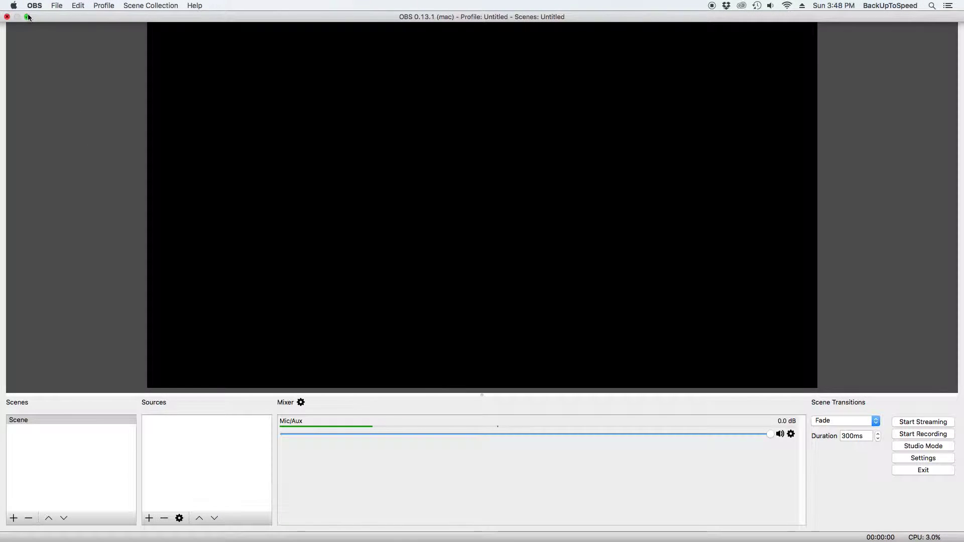
Leave full screen and add a Display Capture source of display 0 with default properties
click(28, 17)
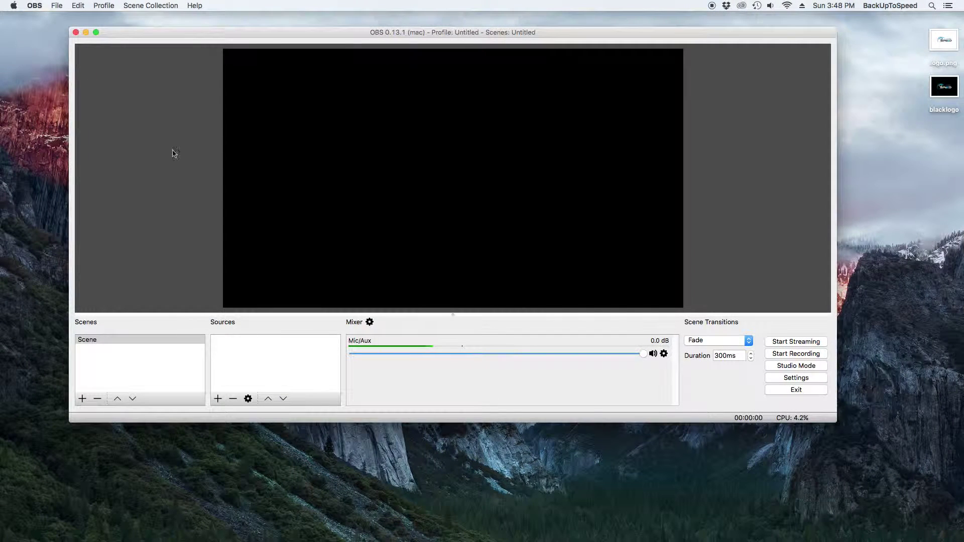
click(218, 399)
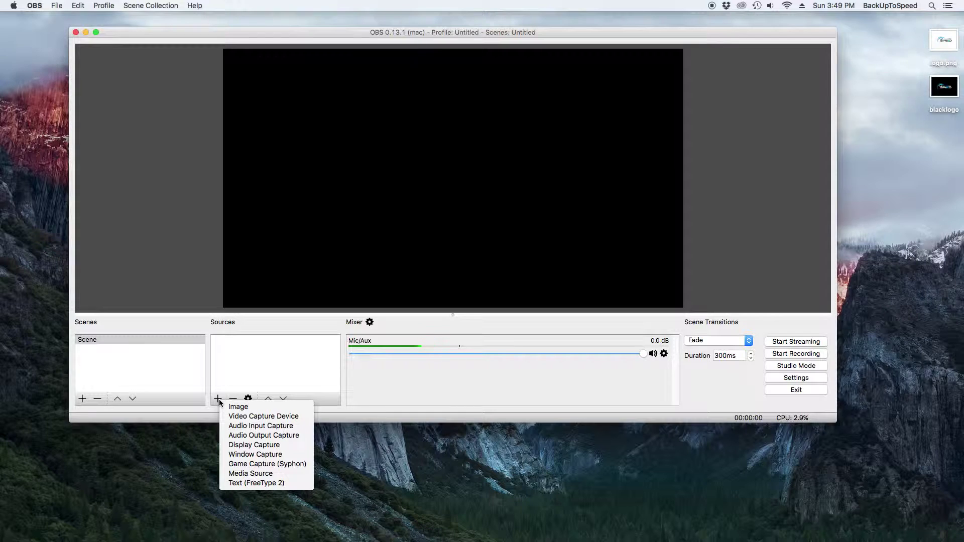
click(255, 445)
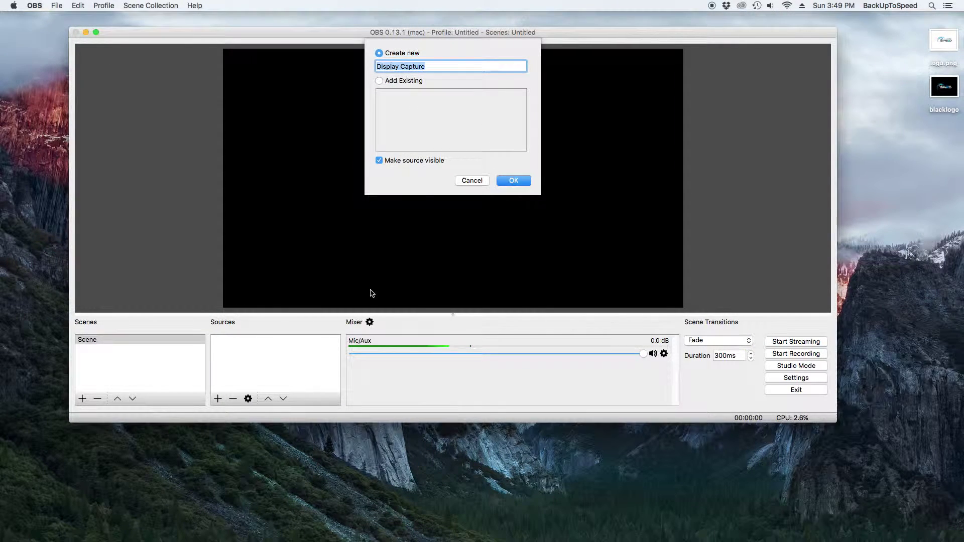
click(505, 181)
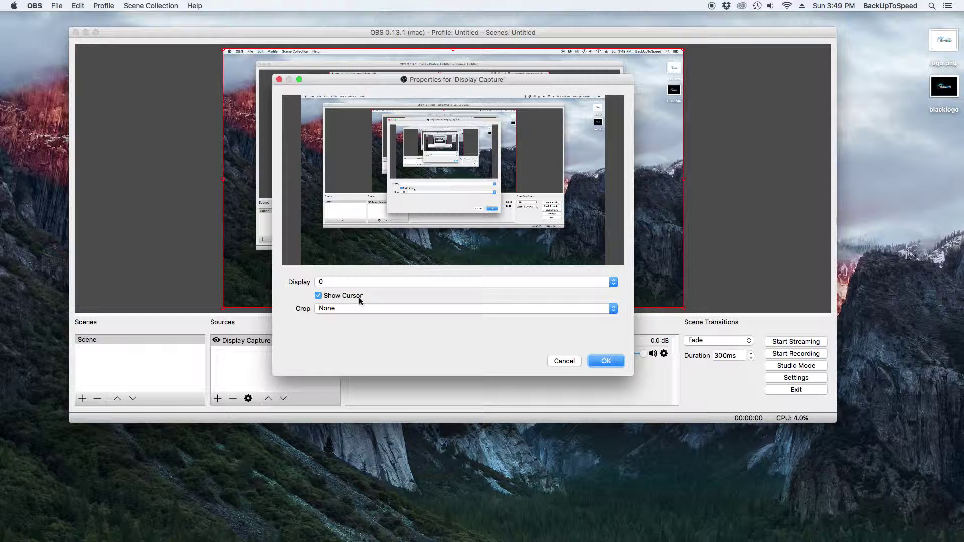
click(594, 362)
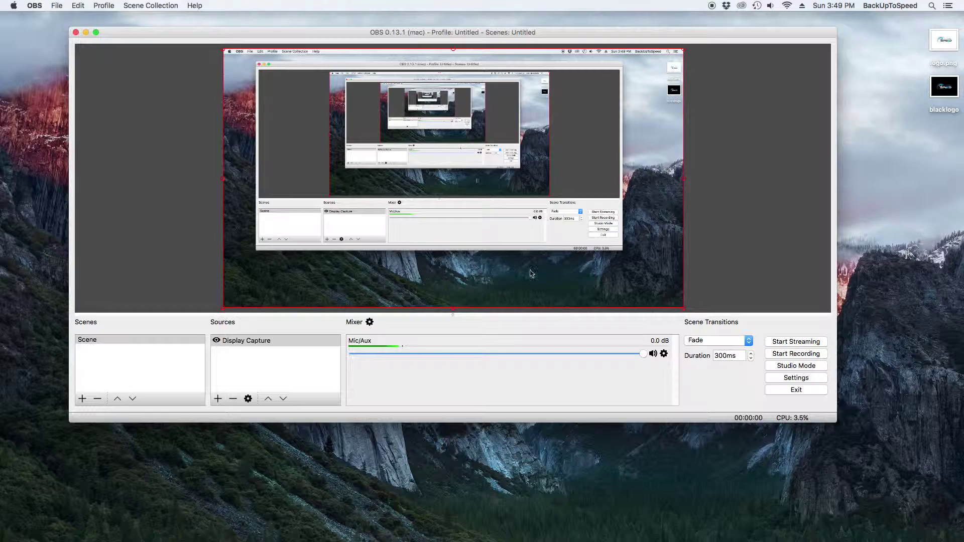
right_click(528, 266)
mouse_move(560, 352)
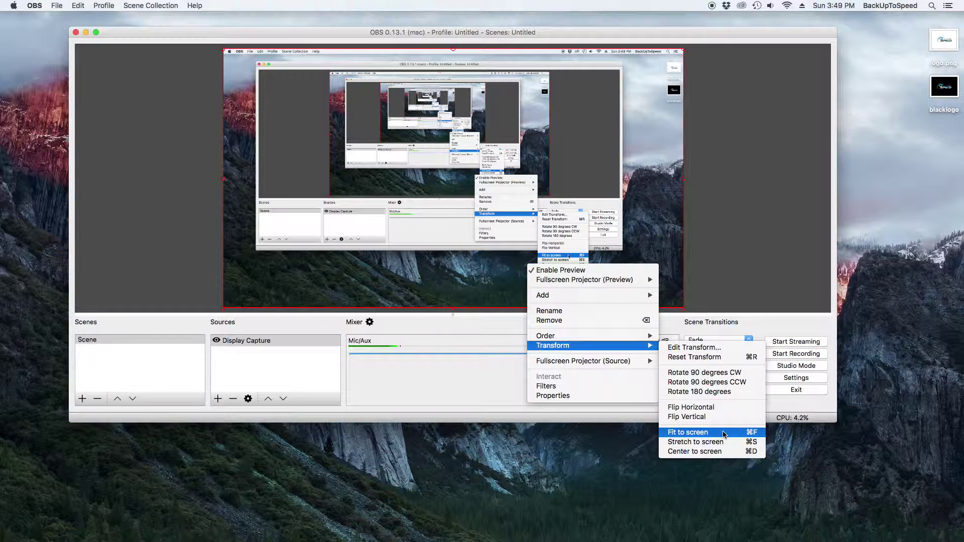
click(724, 435)
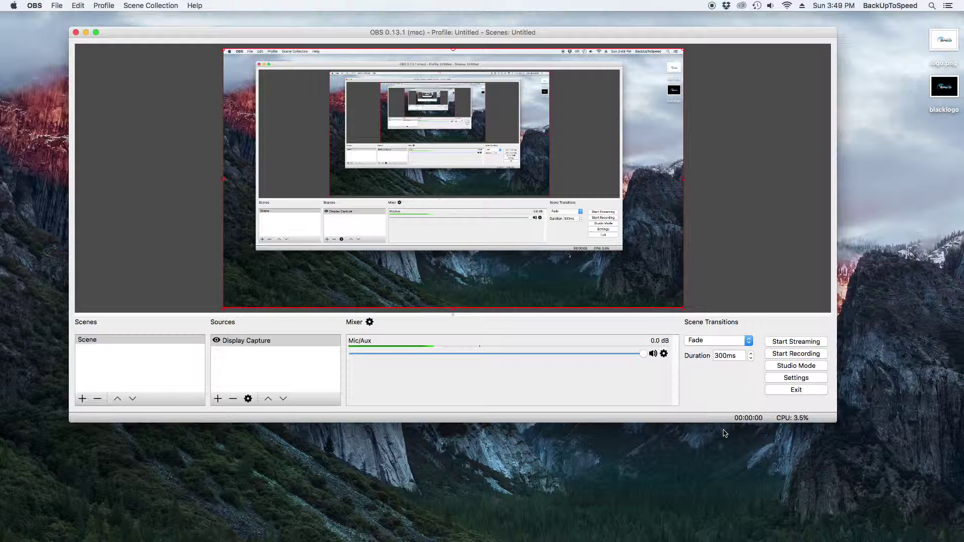
click(767, 356)
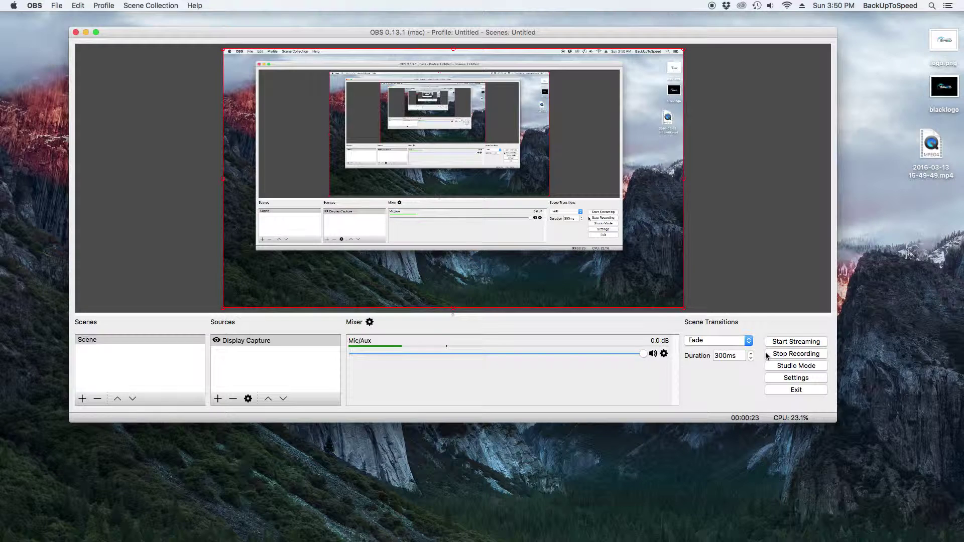
click(766, 354)
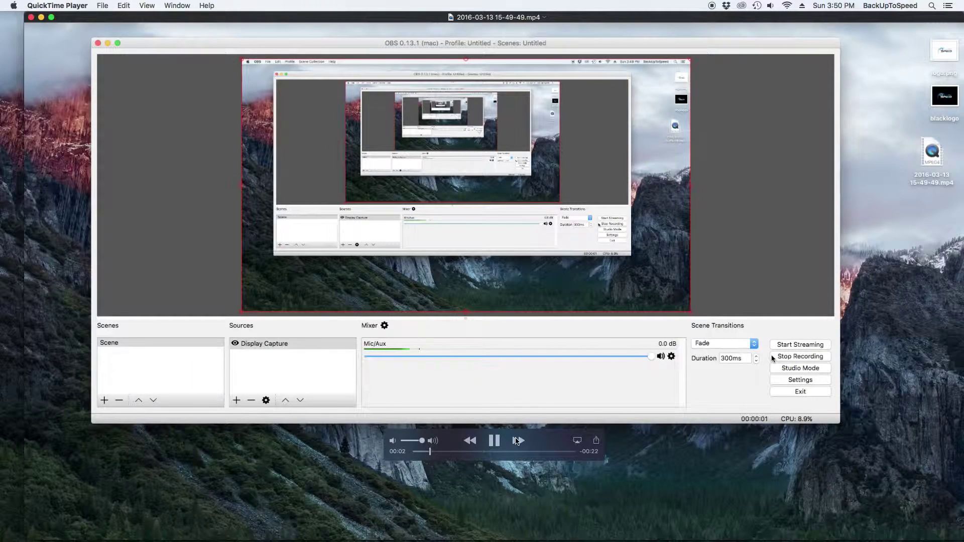
Close the QuickTime Player window playing the recording to return to OBS
click(32, 18)
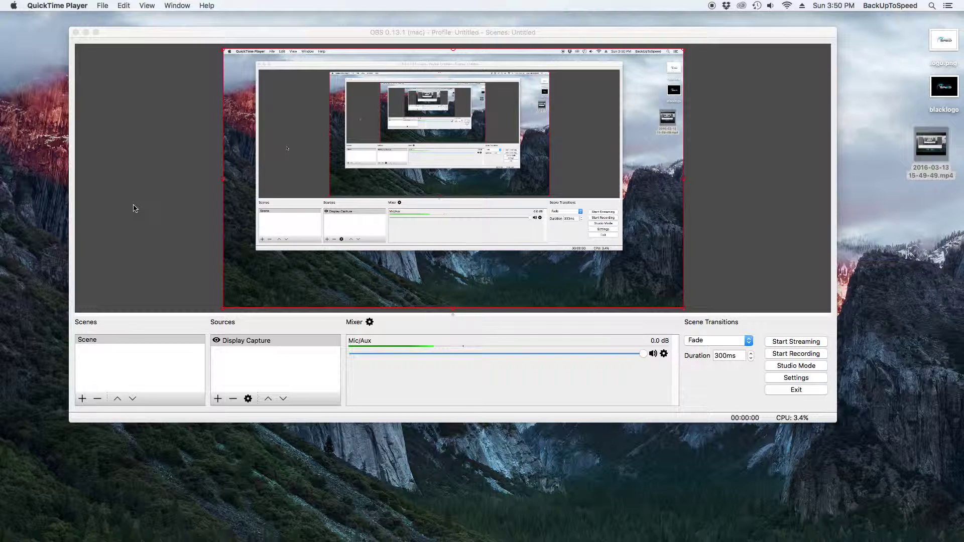
Create a new empty scene named 'Web Browser'
click(82, 398)
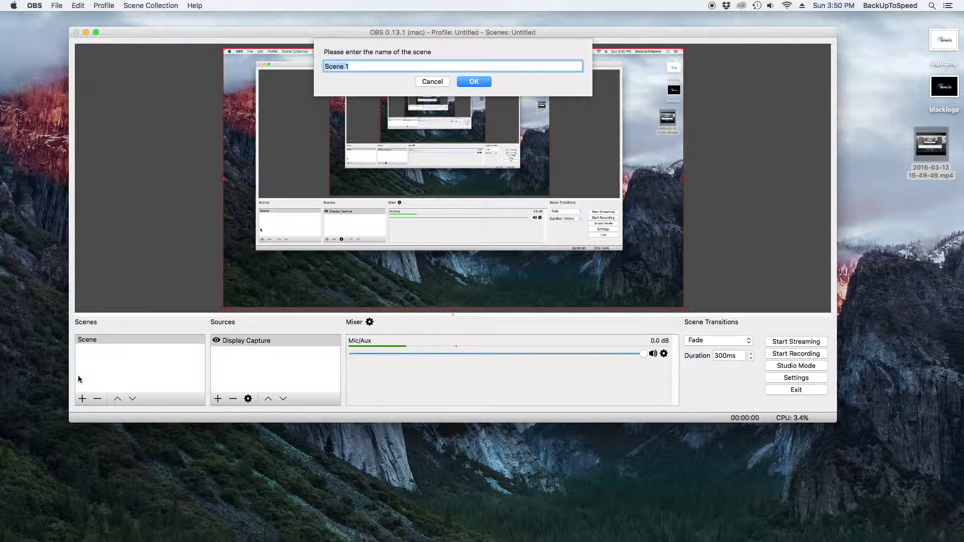
text(Web Browser)
click(467, 81)
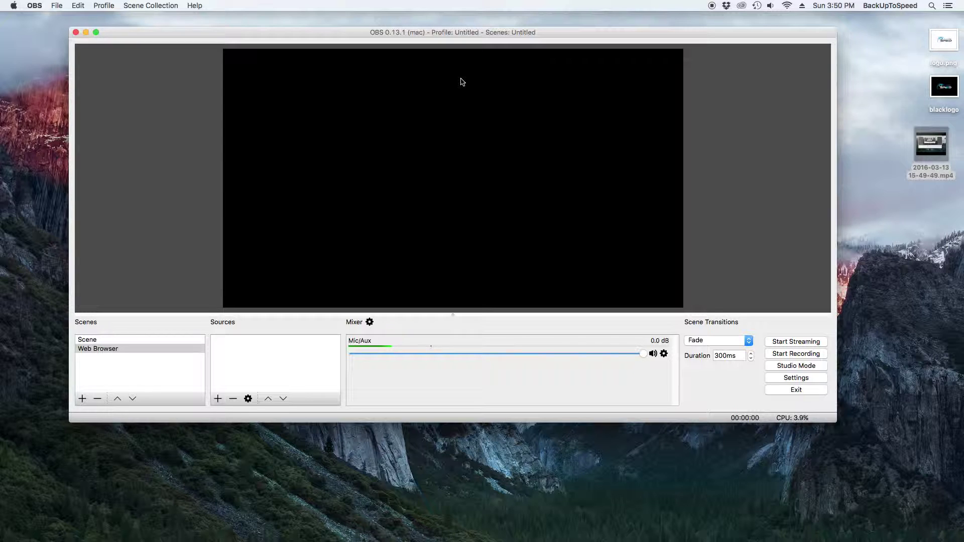
Launch Firefox from the Dock and load obsproject.com
mouse_move(668, 538)
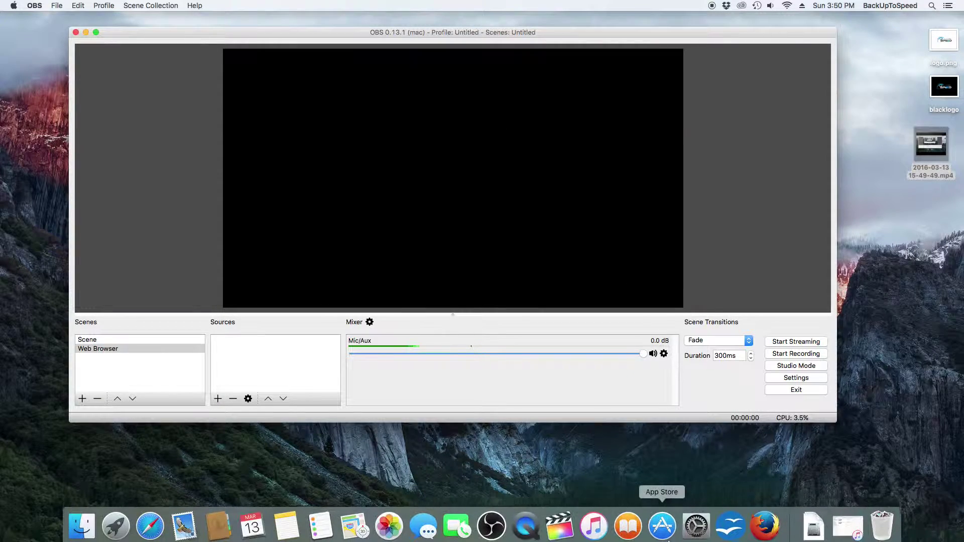
click(772, 530)
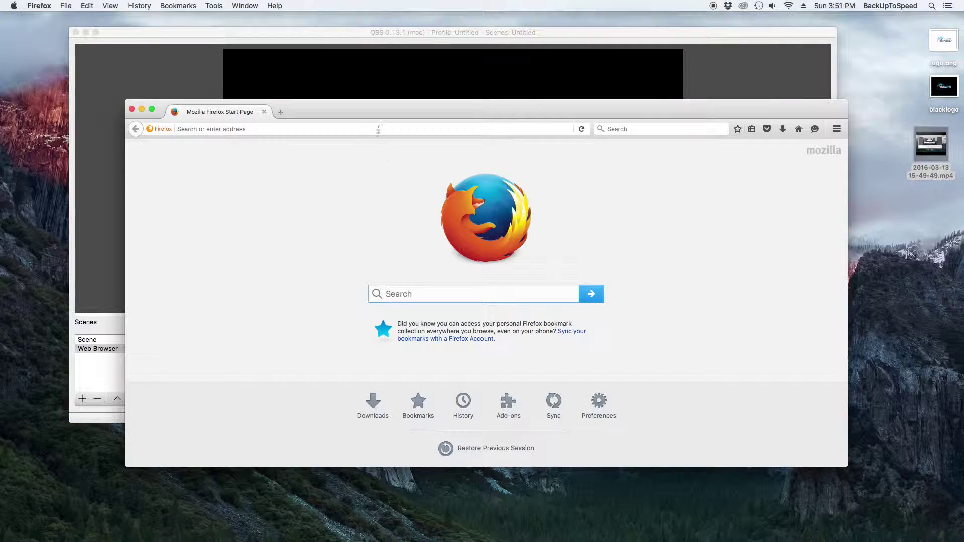
click(378, 129)
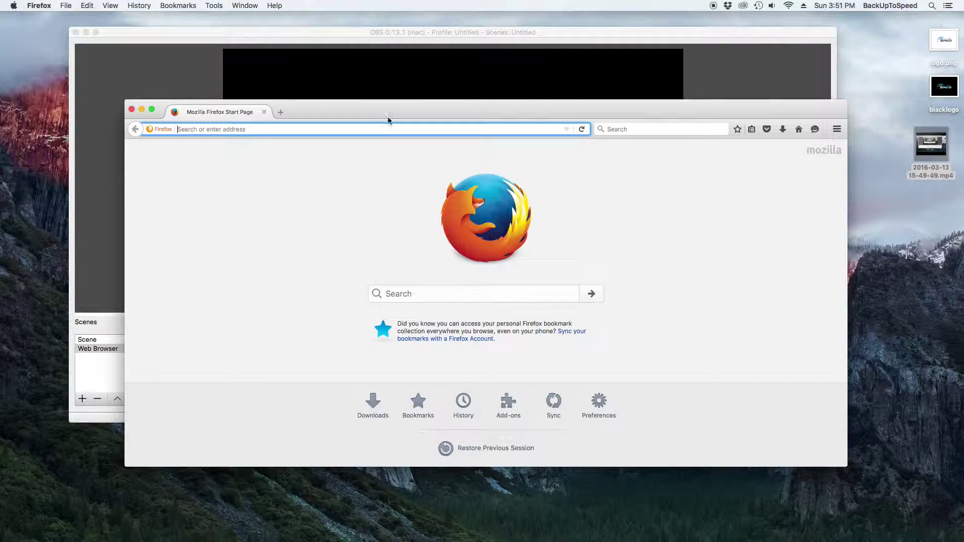
text(obsproject.com/)
key(Return)
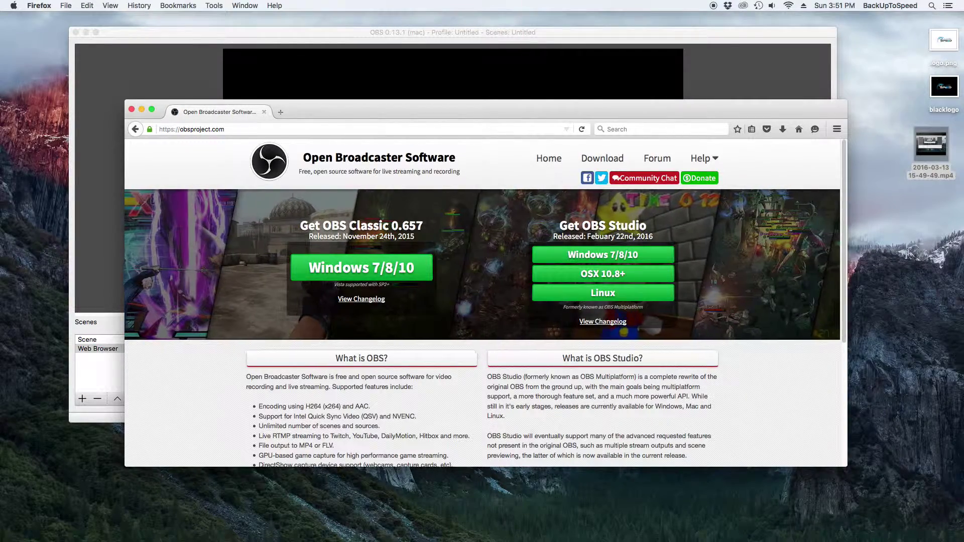
Add a new Window Capture source to the Web Browser scene, naming it 'Web Browser Source'
click(205, 33)
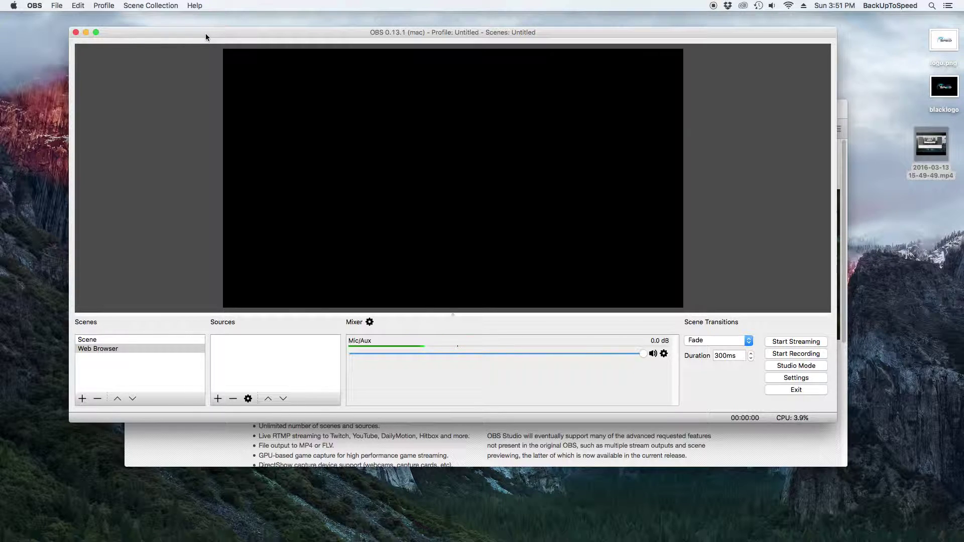
click(133, 352)
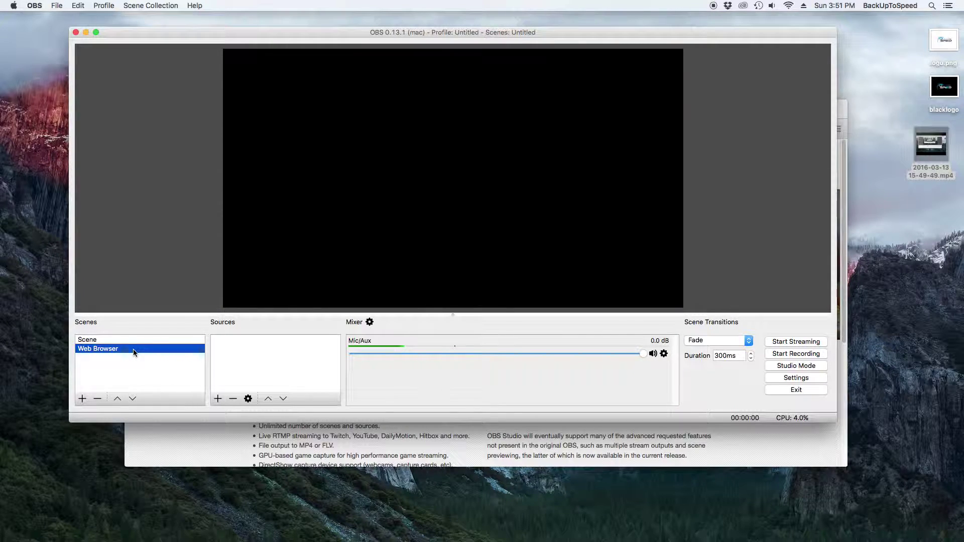
click(218, 399)
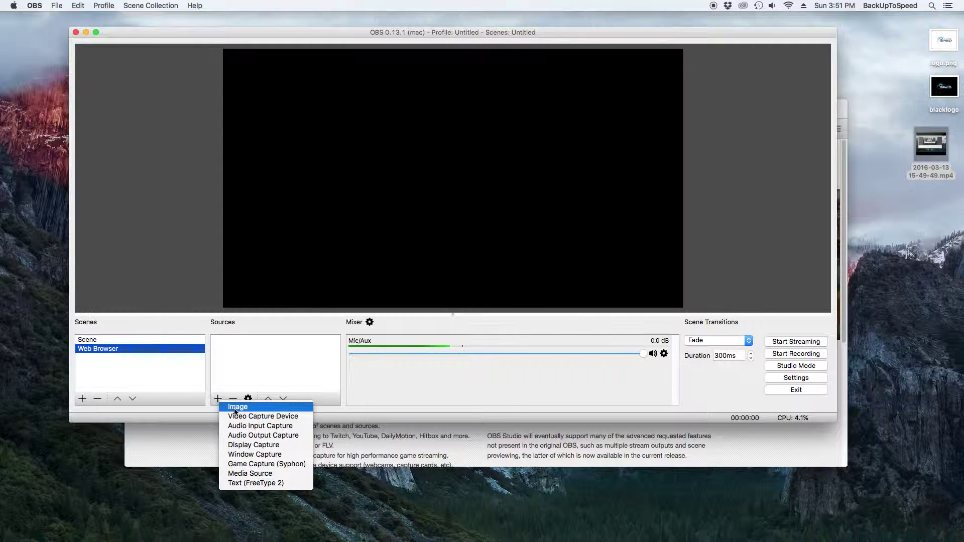
click(292, 457)
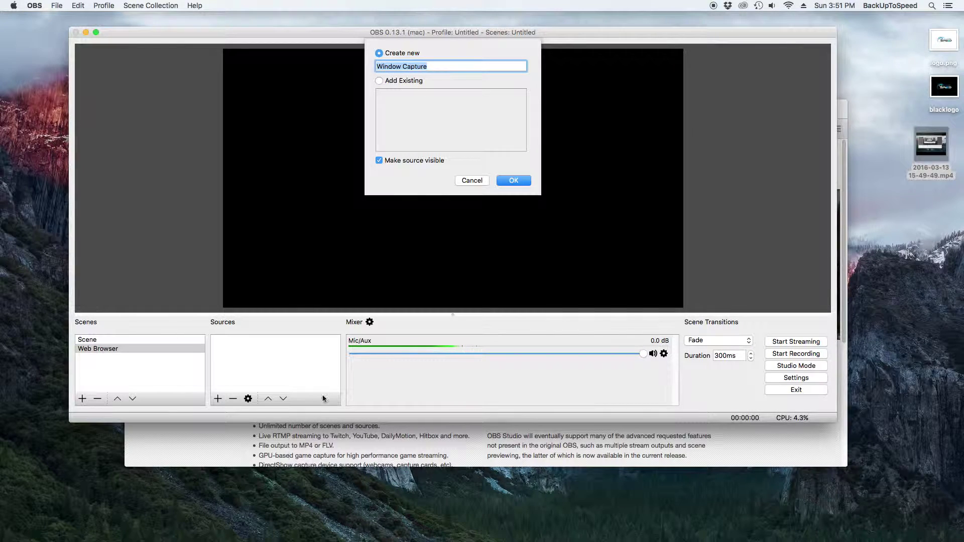
double_click(449, 67)
key(super+a)
text(Web Browser Source)
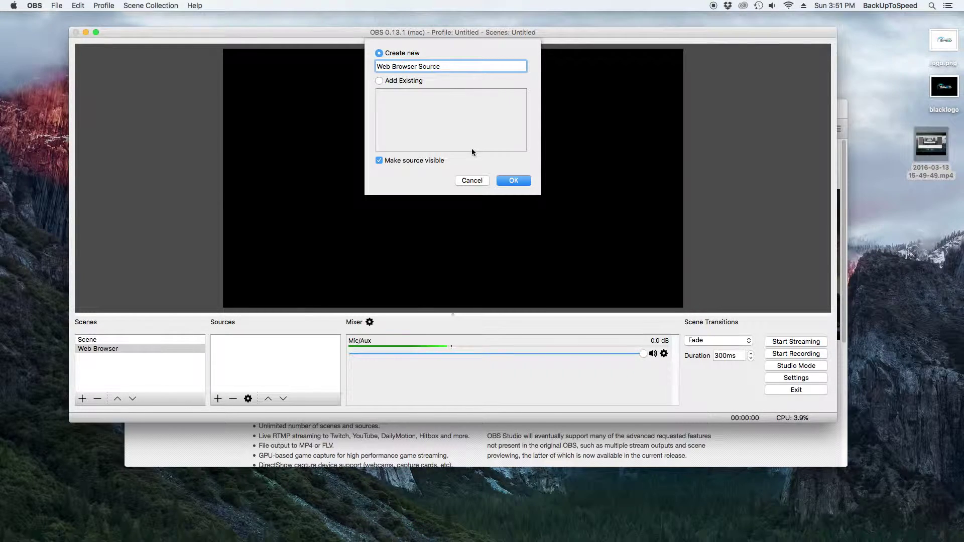
Create the source and set it to capture the '[Firefox] Open Broadcaster Software - Index' window
click(513, 181)
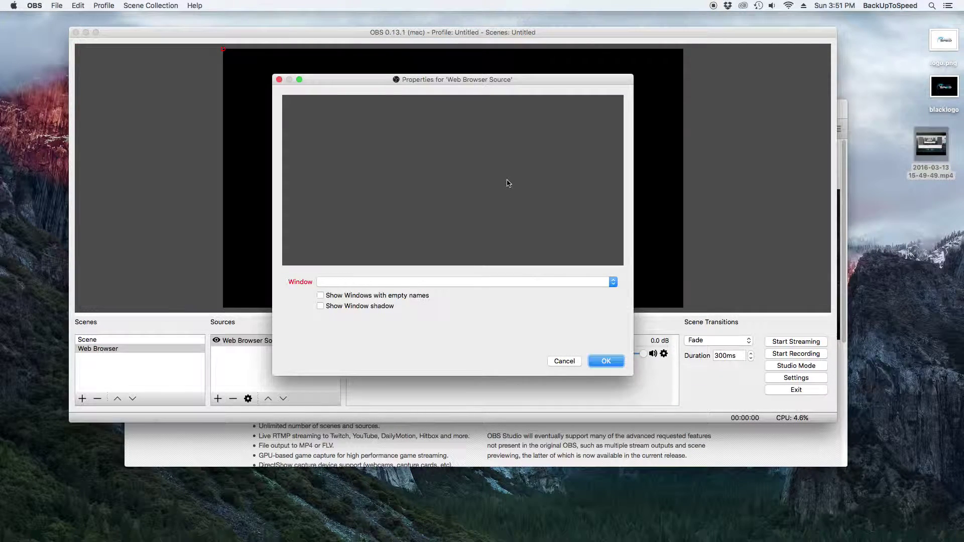
click(610, 284)
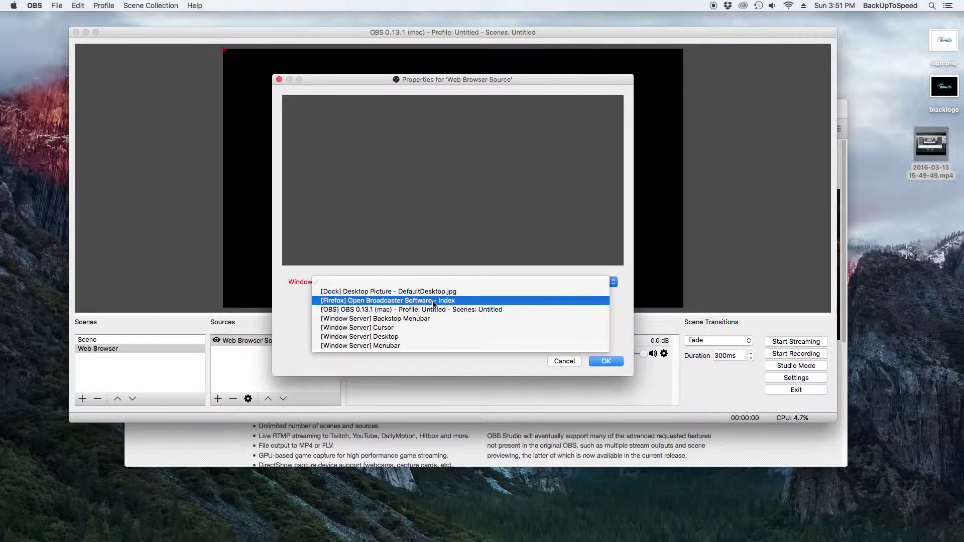
click(465, 301)
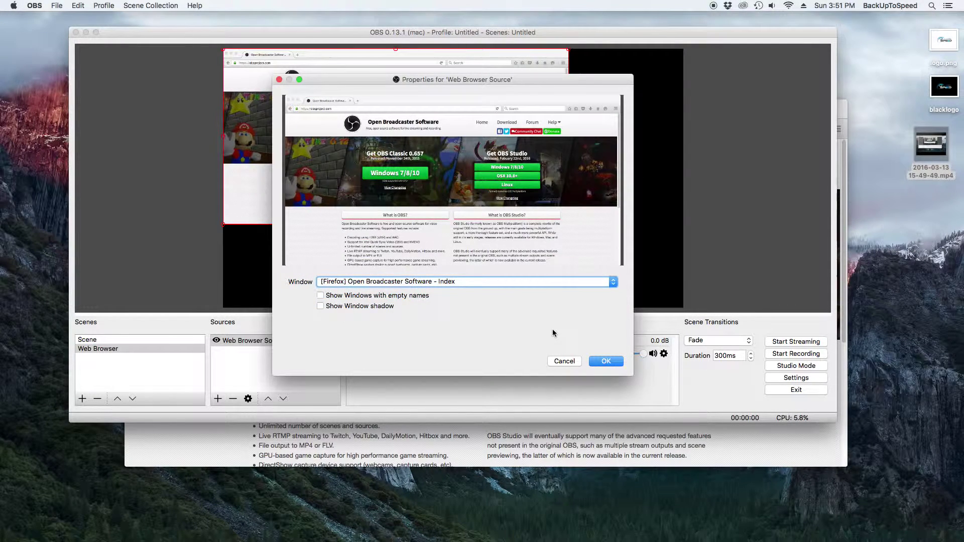
click(602, 363)
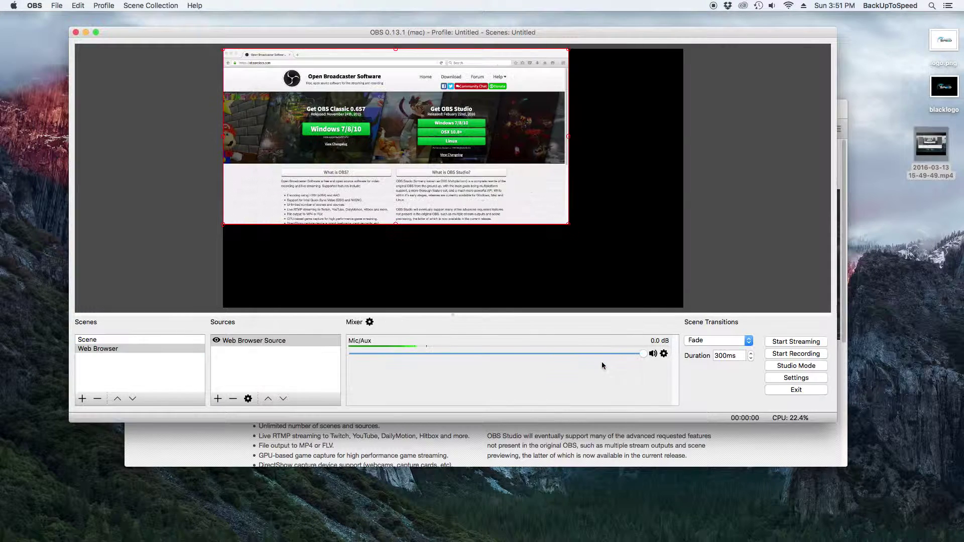
Fit the Web Browser Source capture to the whole canvas with Transform > Fit to screen
right_click(518, 244)
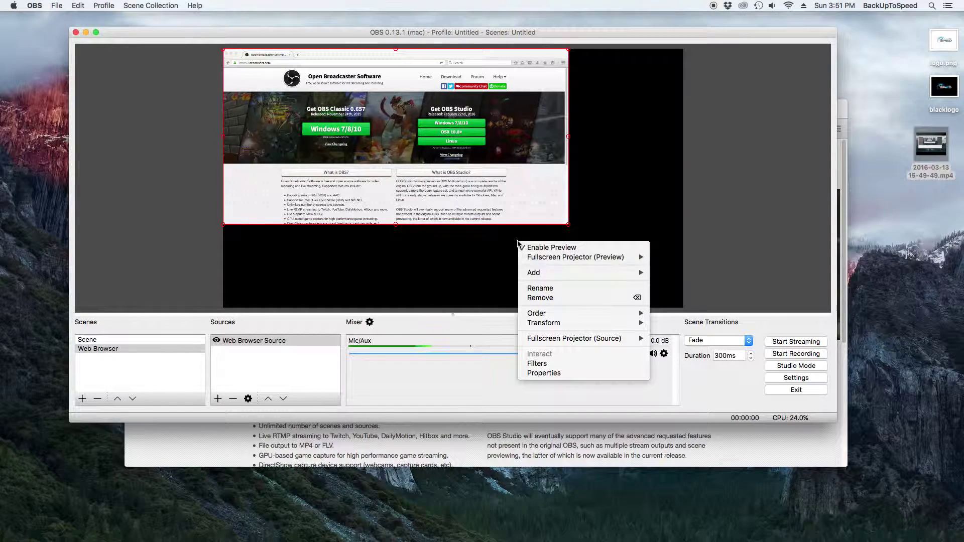
mouse_move(572, 323)
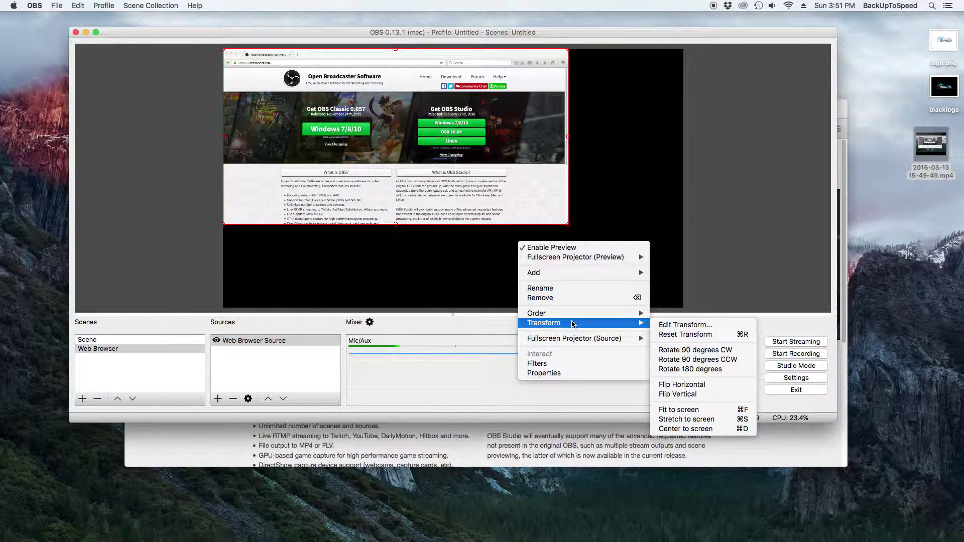
click(708, 410)
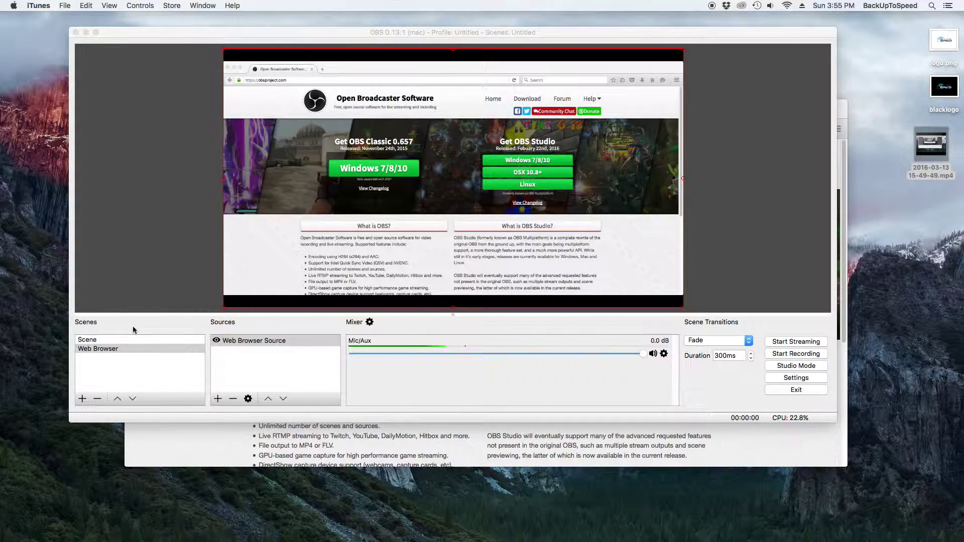
Alternate between the Scene and Web Browser scenes, ending on Scene
click(119, 339)
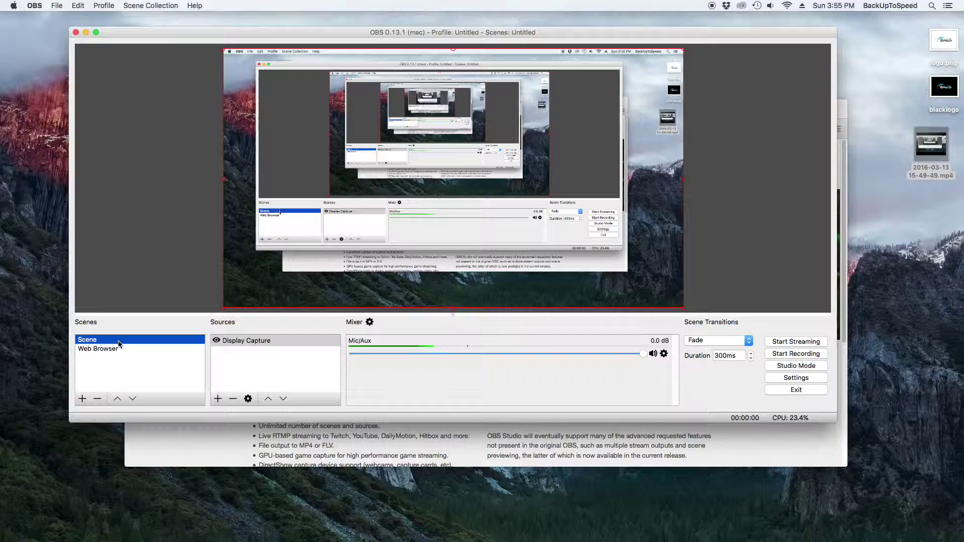
click(120, 347)
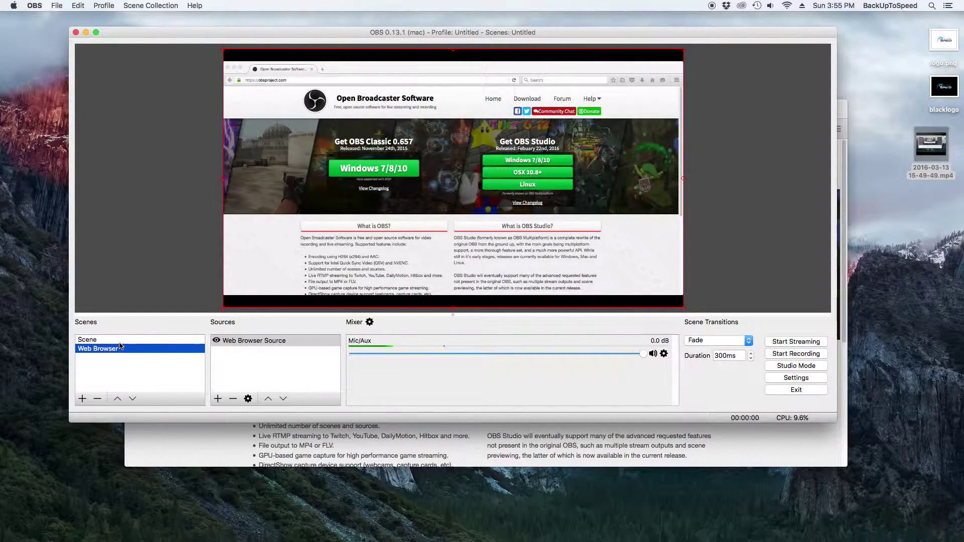
click(120, 341)
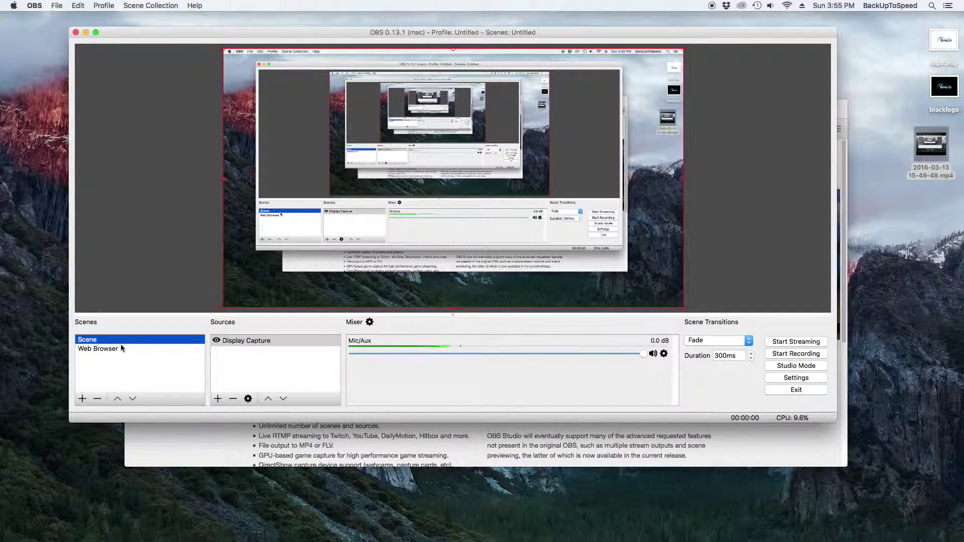
click(121, 348)
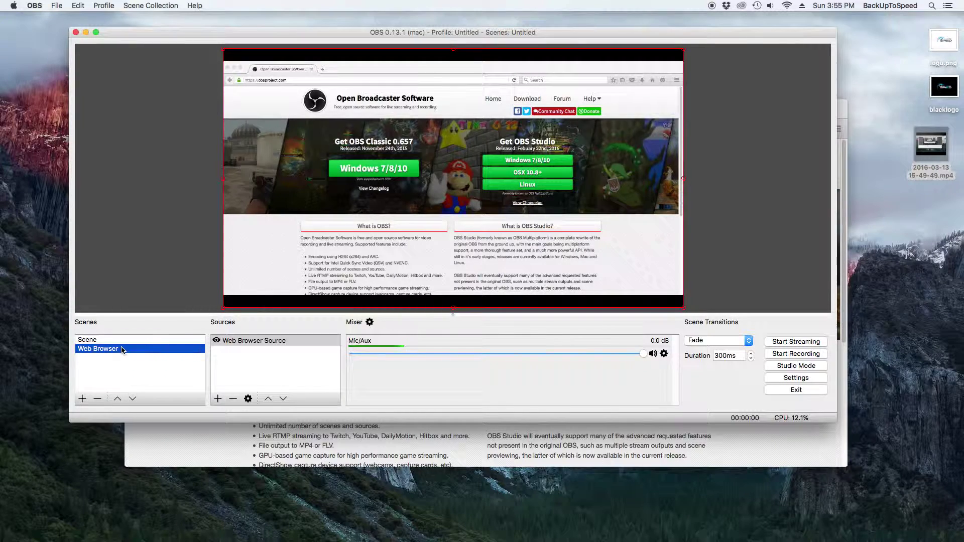
click(124, 344)
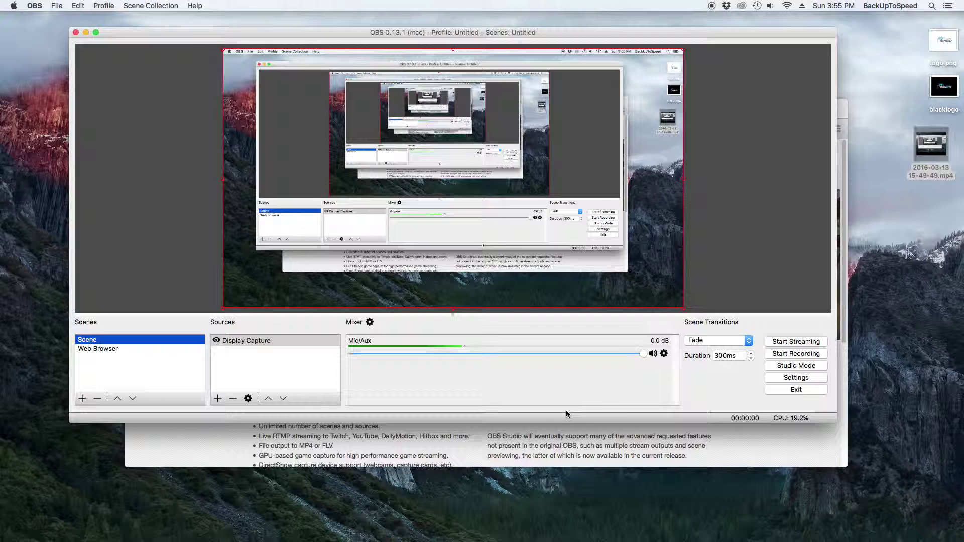
Turn on Studio Mode and transition the Web Browser scene live to program
click(821, 366)
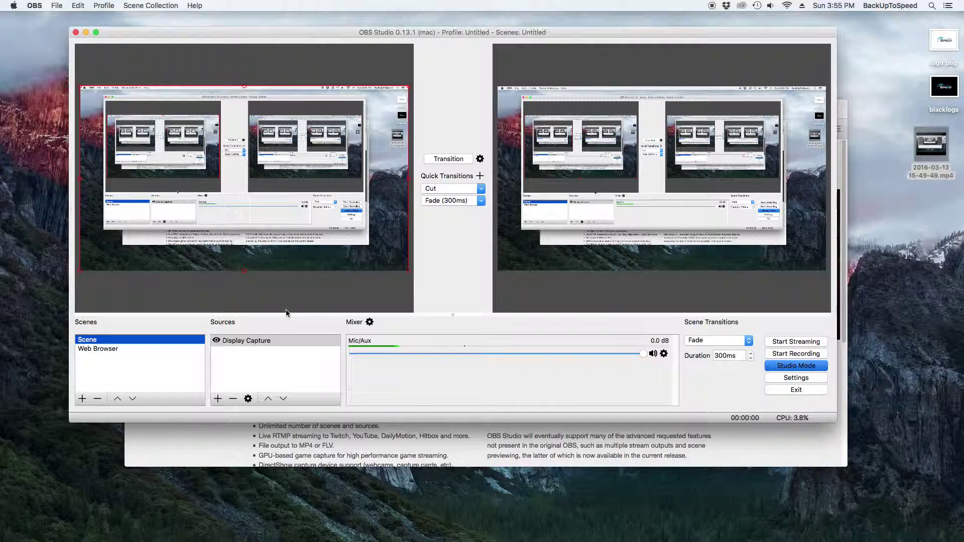
click(151, 349)
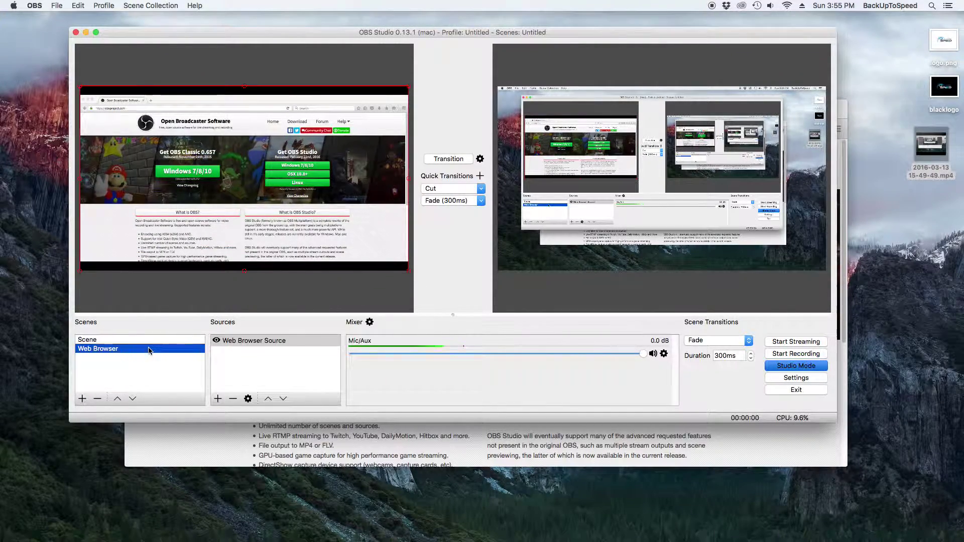
click(466, 159)
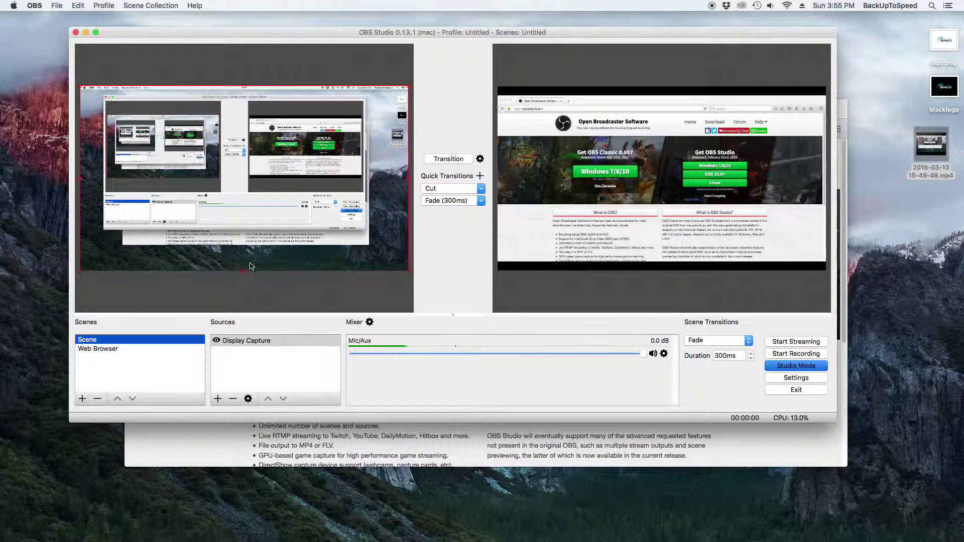
Maximize the captured Firefox window to full screen and return to OBS Studio
click(216, 441)
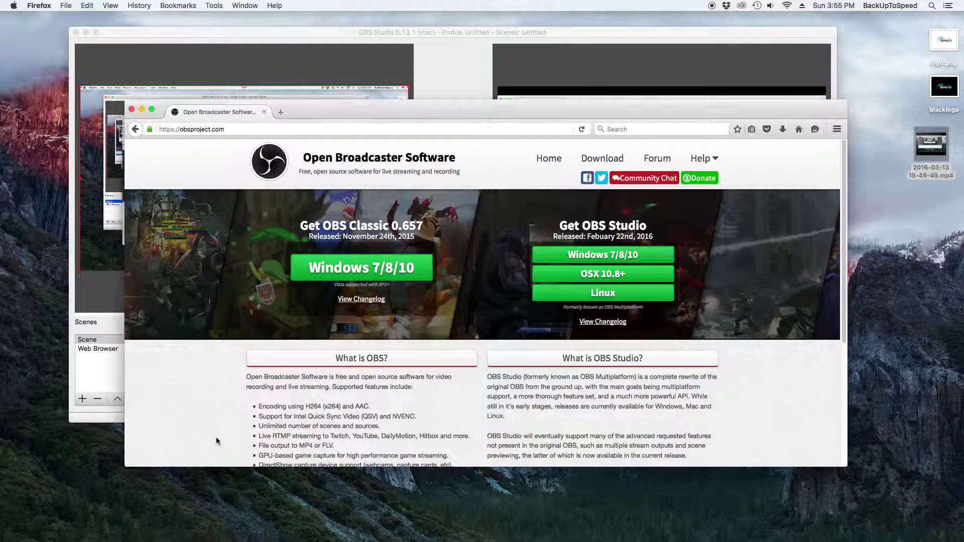
click(152, 109)
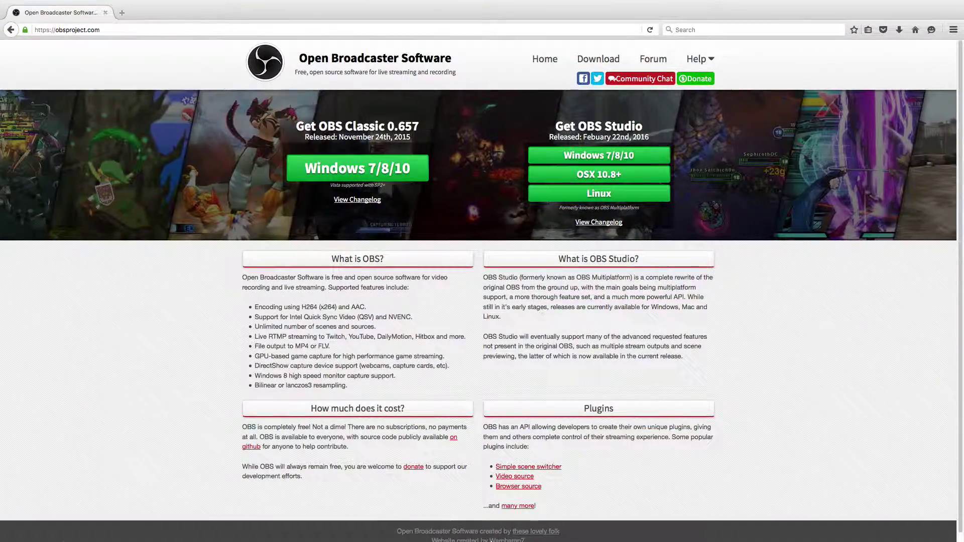
click(492, 526)
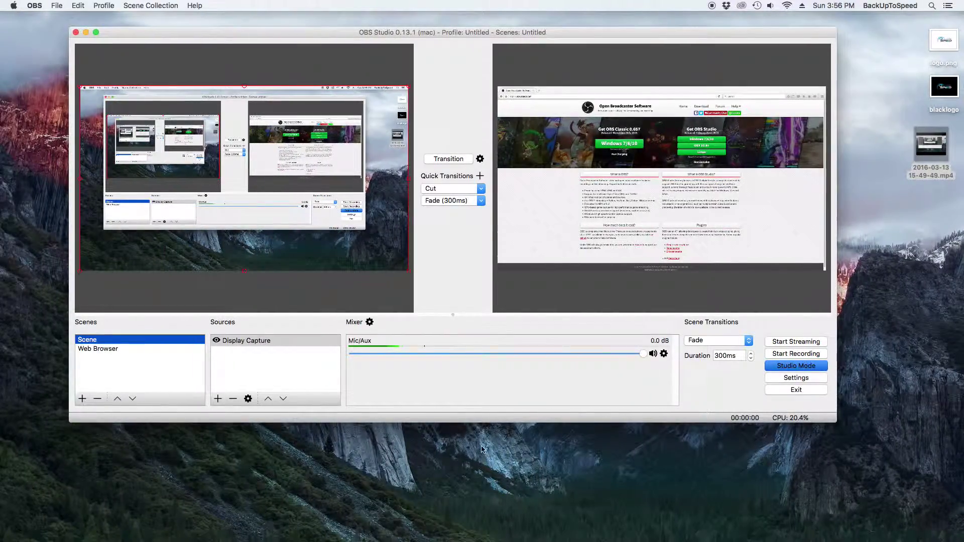
Record a screencast while transitioning live output to the display capture Scene, then stop recording
click(822, 354)
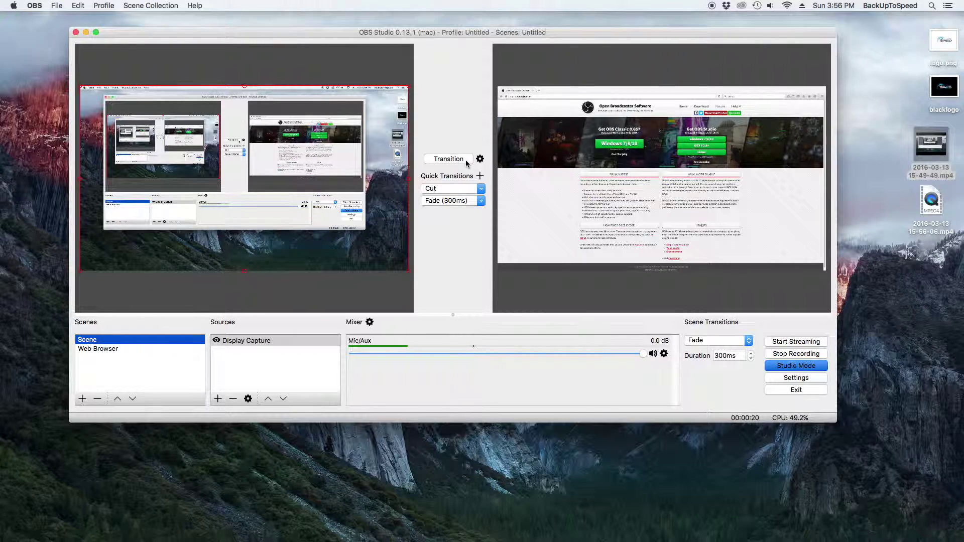
click(448, 158)
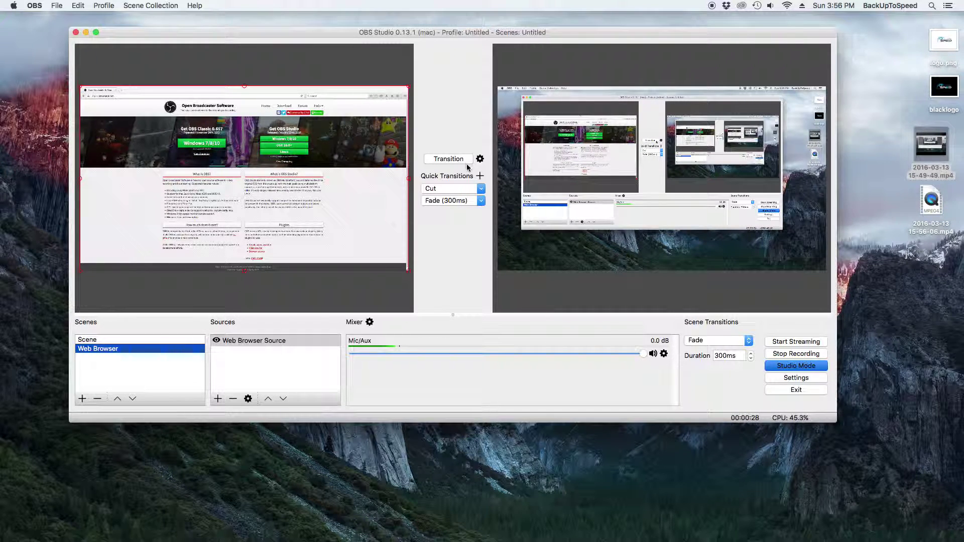
click(772, 358)
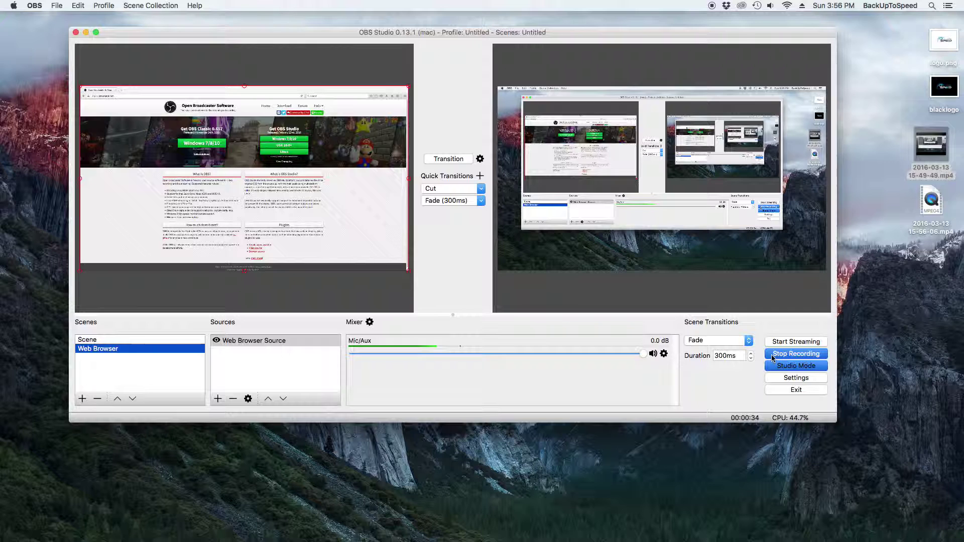
click(773, 358)
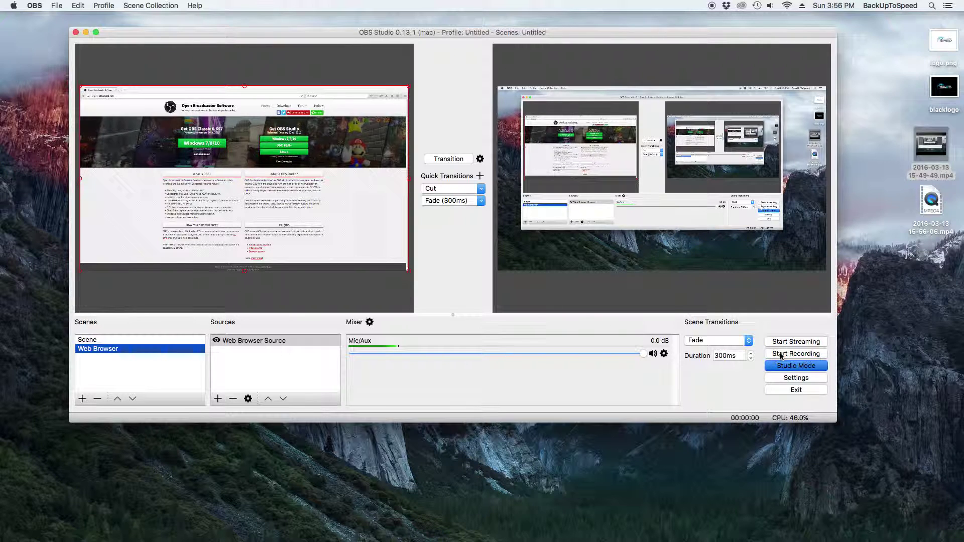
click(940, 211)
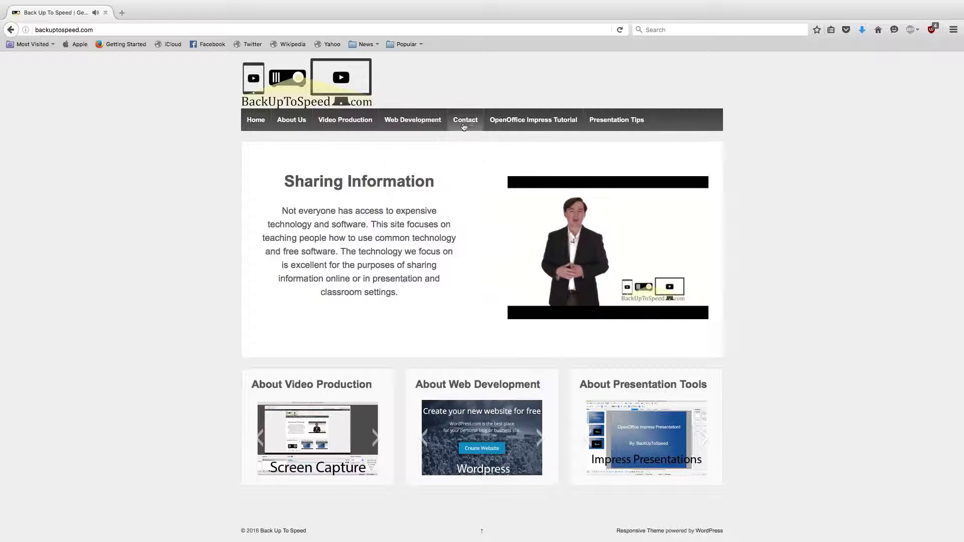
click(520, 126)
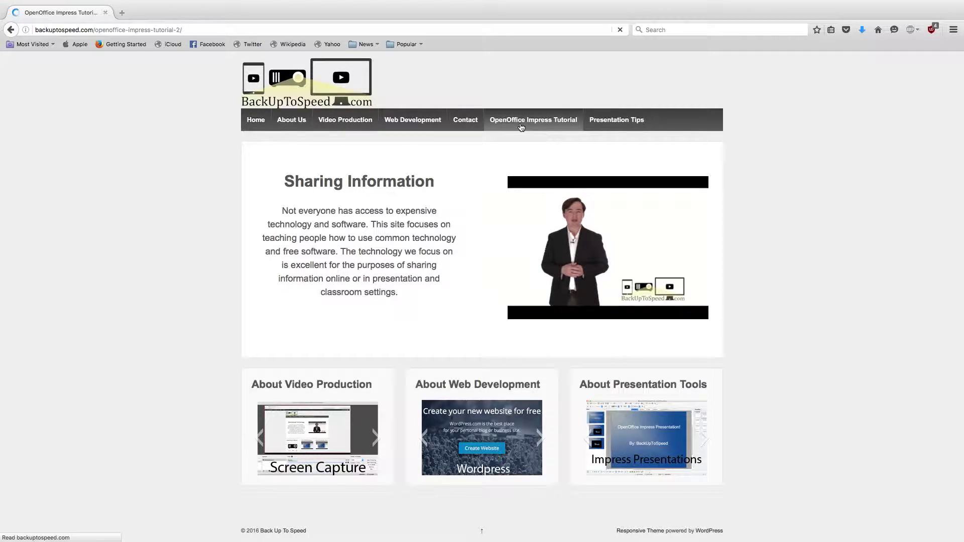